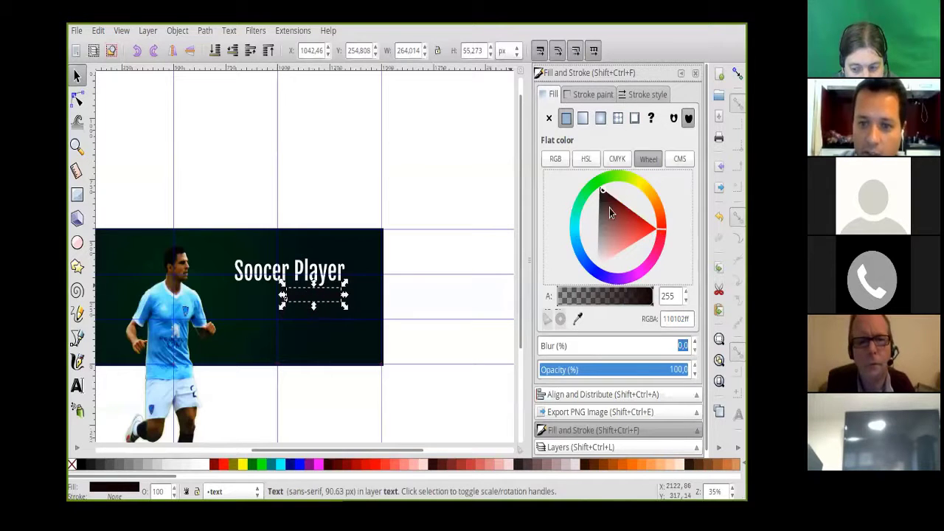
Recolour the small subtitle under the white title bright red on the colour wheel, then deselect.
{"action": "left_click_drag", "start_coordinate": [603, 196], "coordinate": [645, 225]}
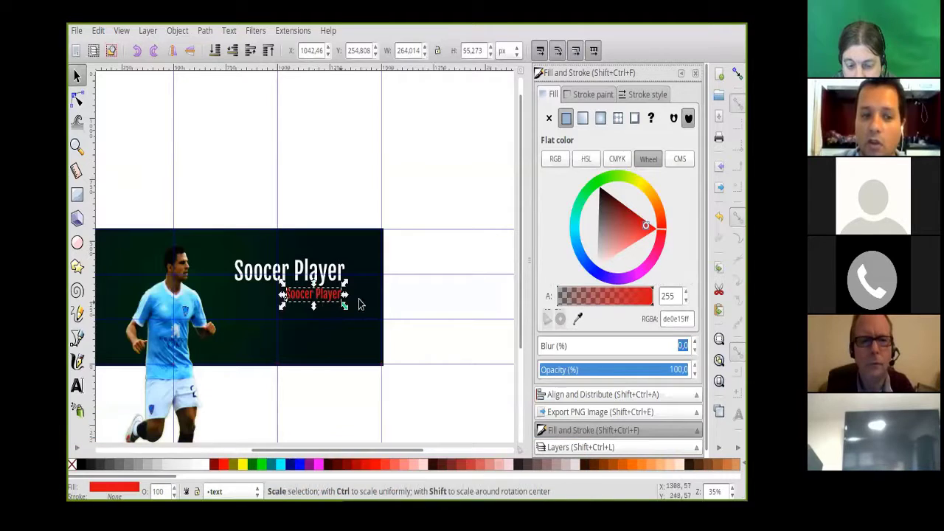
{"action": "left_click_drag", "start_coordinate": [349, 203], "coordinate": [409, 191]}
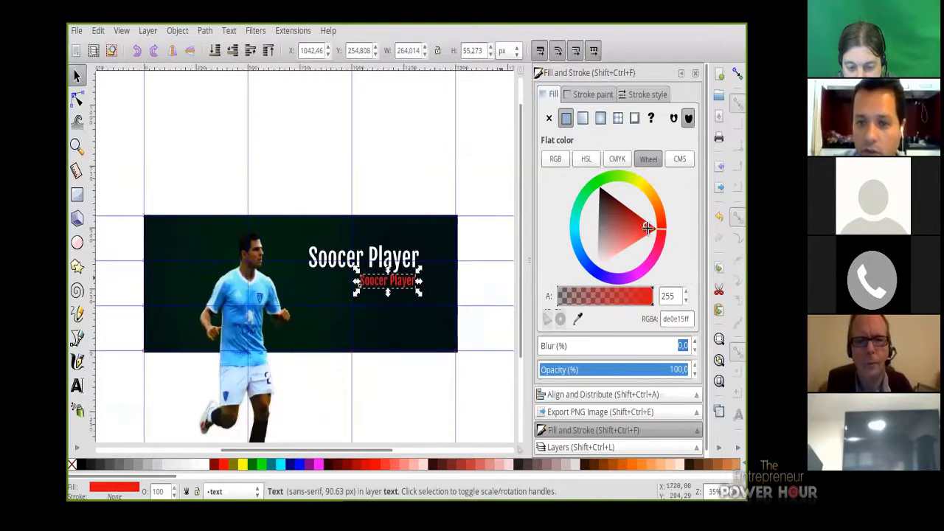
{"action": "left_click", "coordinate": [345, 160]}
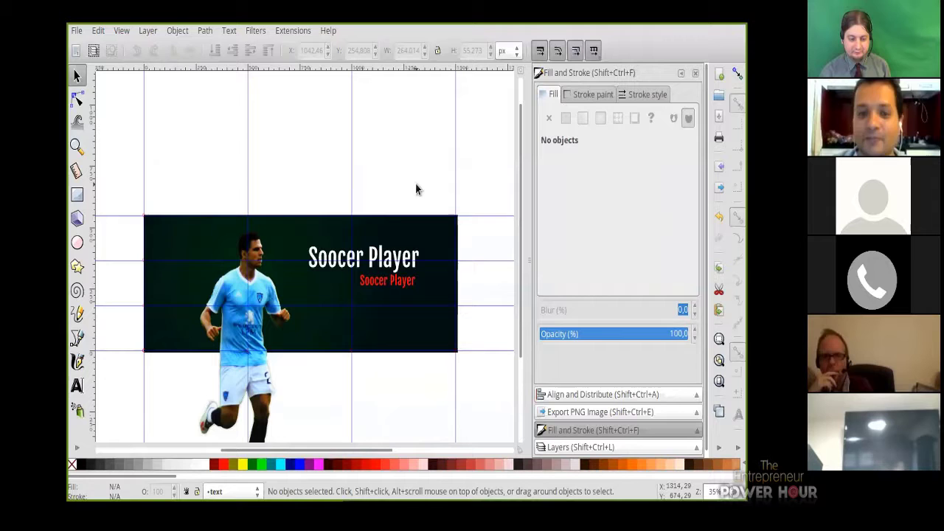
{"action": "left_click", "coordinate": [399, 283]}
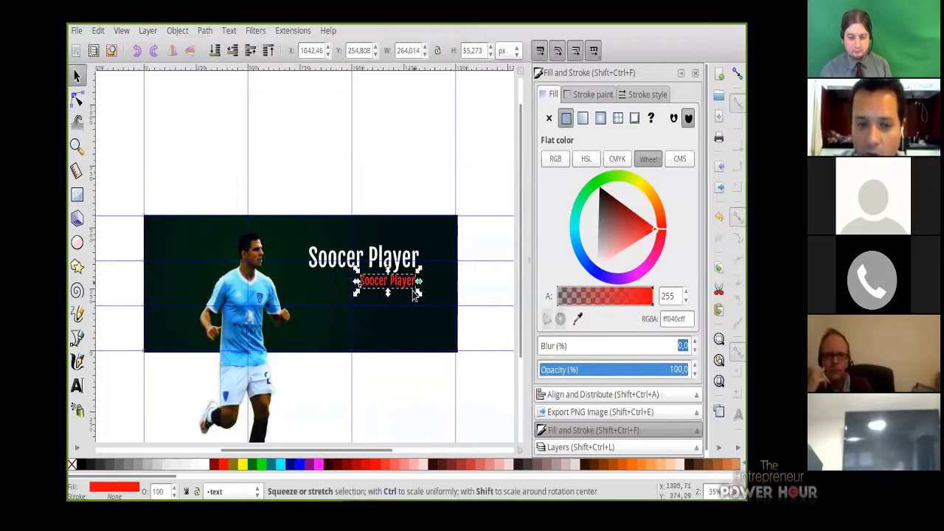
{"action": "left_click", "coordinate": [422, 227]}
{"action": "left_click", "coordinate": [413, 287]}
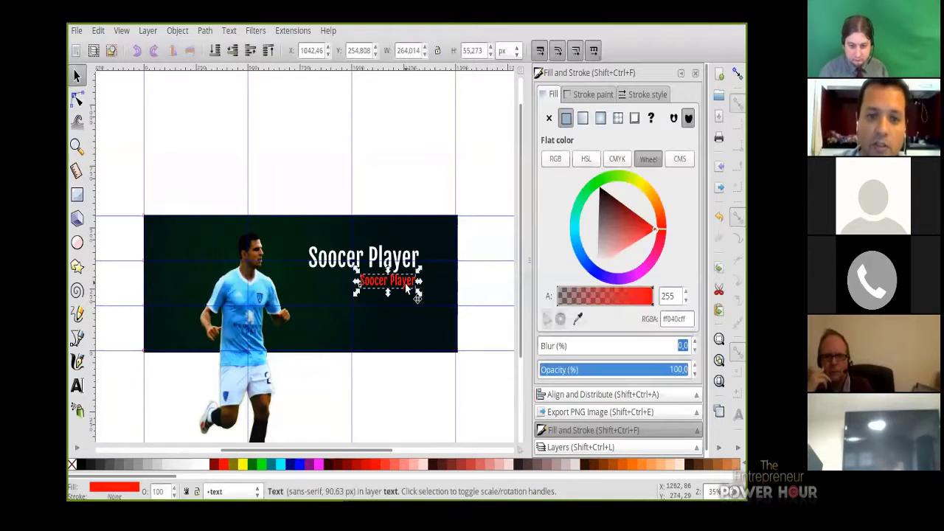
{"action": "left_click", "coordinate": [424, 230]}
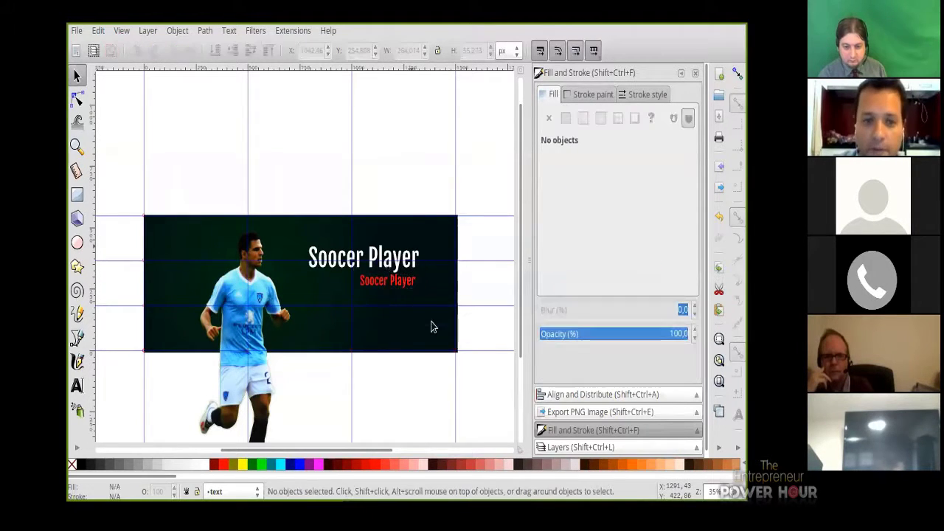
{"action": "left_click", "coordinate": [413, 289]}
{"action": "left_click", "coordinate": [419, 155]}
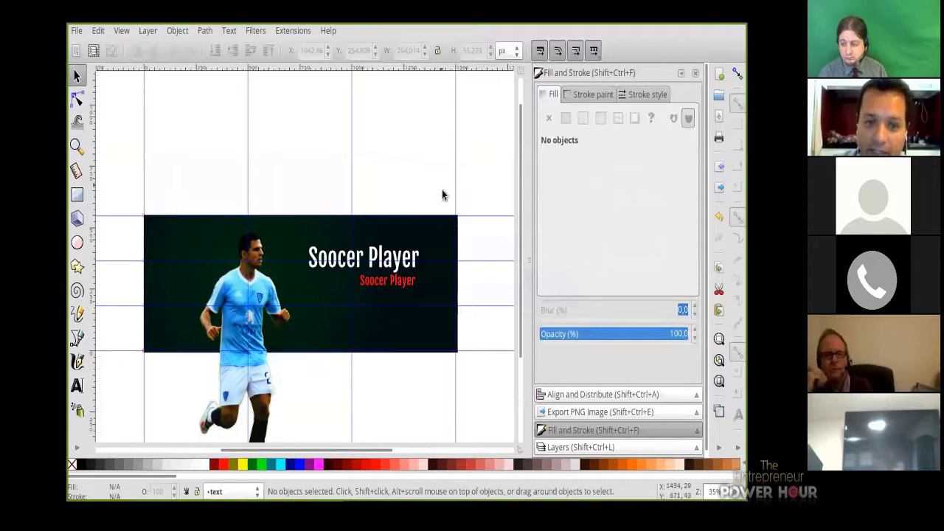
{"action": "left_click_drag", "start_coordinate": [443, 194], "coordinate": [303, 301]}
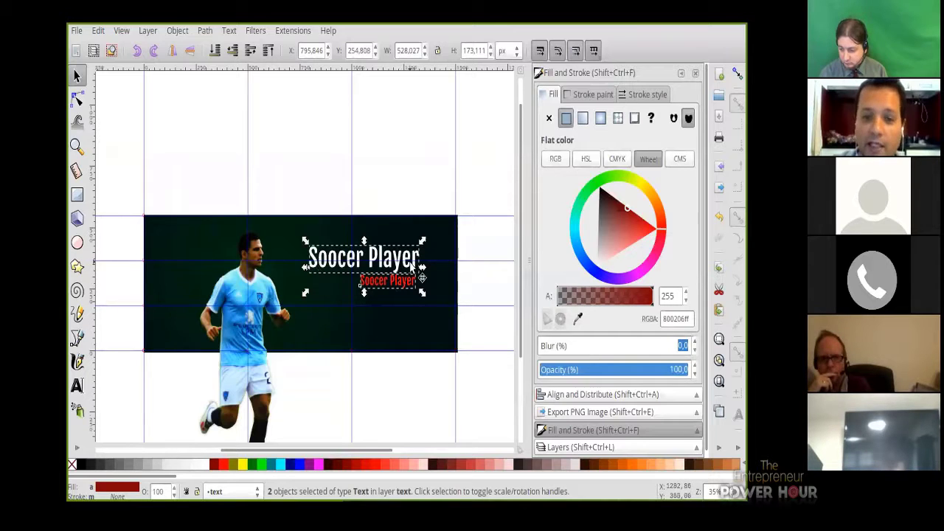
Select only the red subtitle and nudge it so its right end sits under the title.
{"action": "left_click", "coordinate": [410, 190]}
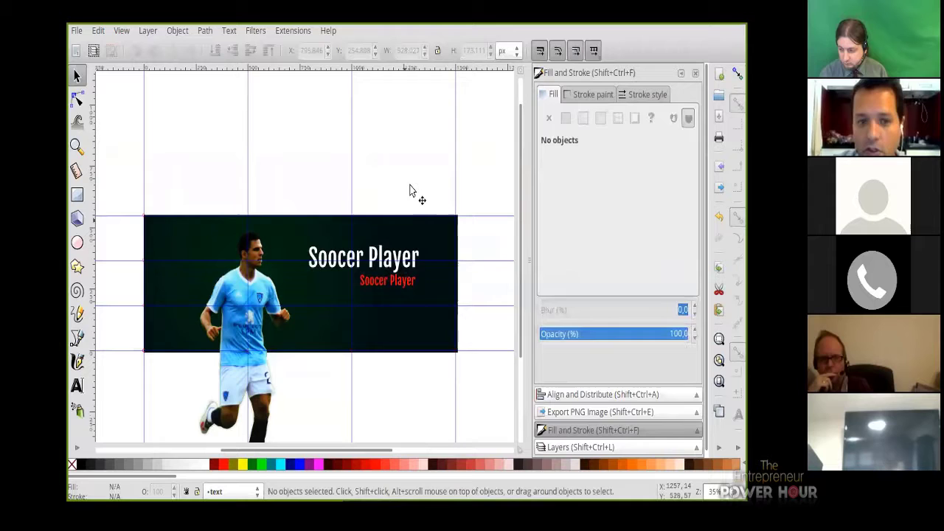
{"action": "left_click", "coordinate": [402, 281]}
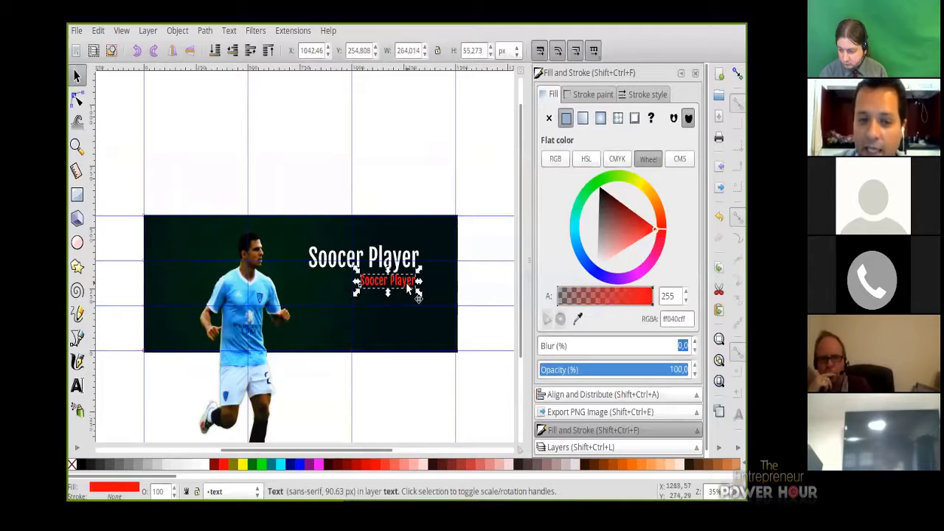
{"action": "mouse_move", "coordinate": [416, 289]}
{"action": "left_mouse_down"}
{"action": "mouse_move", "coordinate": [351, 289]}
{"action": "mouse_move", "coordinate": [413, 289]}
{"action": "mouse_move", "coordinate": [401, 287]}
{"action": "left_mouse_up"}
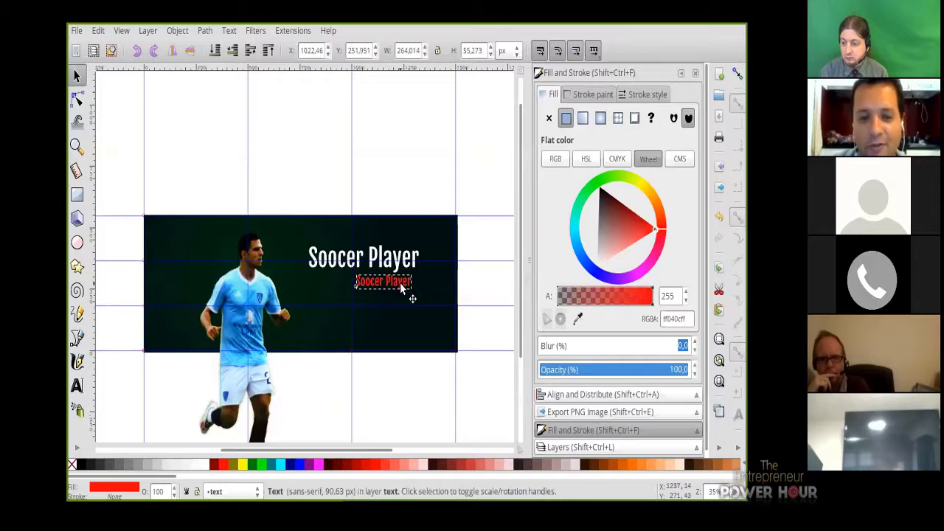
{"action": "mouse_move", "coordinate": [400, 282]}
{"action": "left_mouse_down"}
{"action": "mouse_move", "coordinate": [410, 288]}
{"action": "mouse_move", "coordinate": [352, 293]}
{"action": "mouse_move", "coordinate": [409, 289]}
{"action": "mouse_move", "coordinate": [415, 297]}
{"action": "mouse_move", "coordinate": [408, 292]}
{"action": "left_mouse_up"}
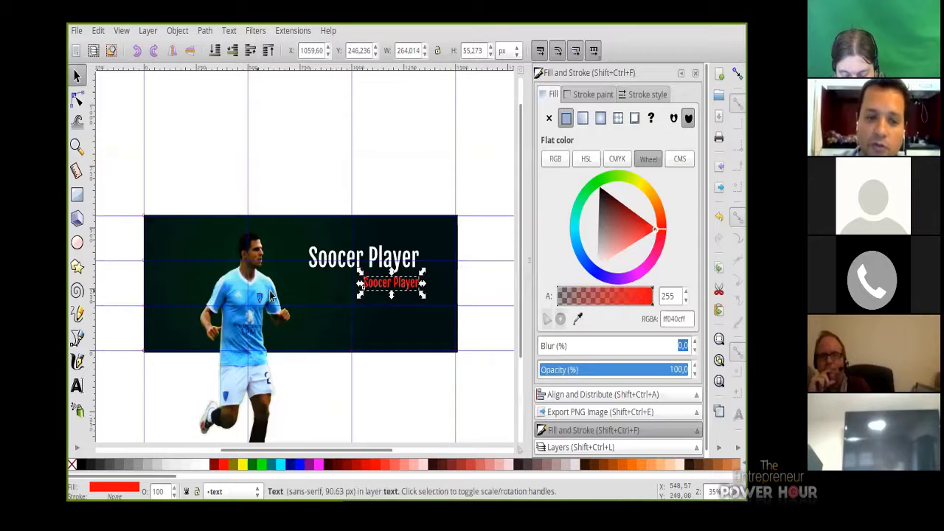
{"action": "left_click", "coordinate": [487, 337]}
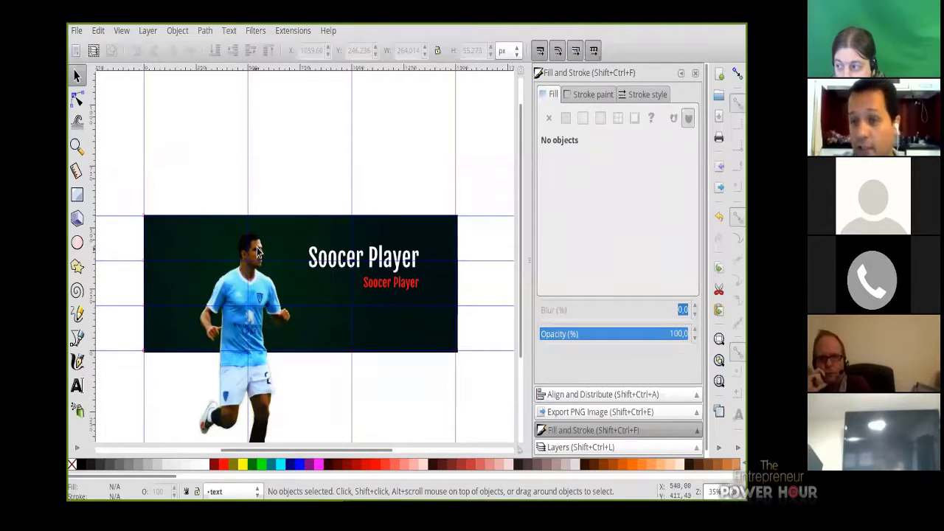
{"action": "left_click", "coordinate": [313, 254]}
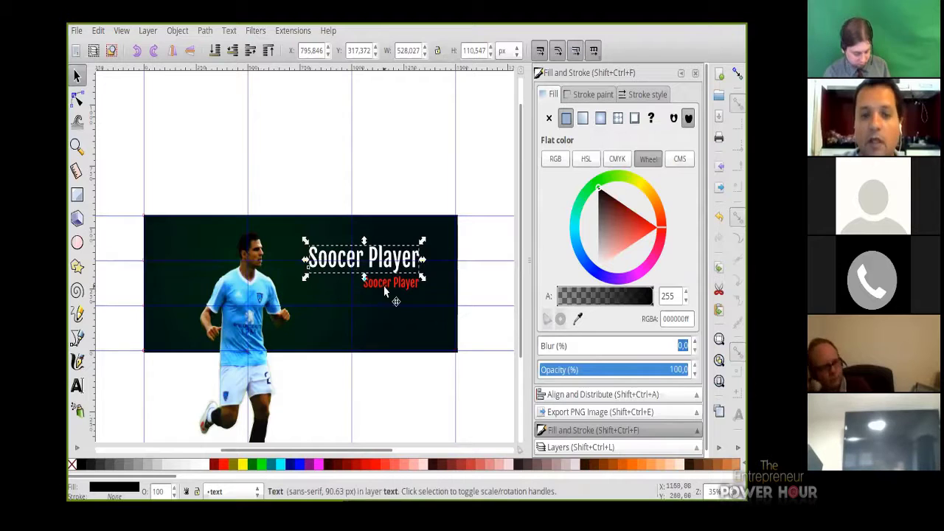
{"action": "left_click", "coordinate": [392, 289]}
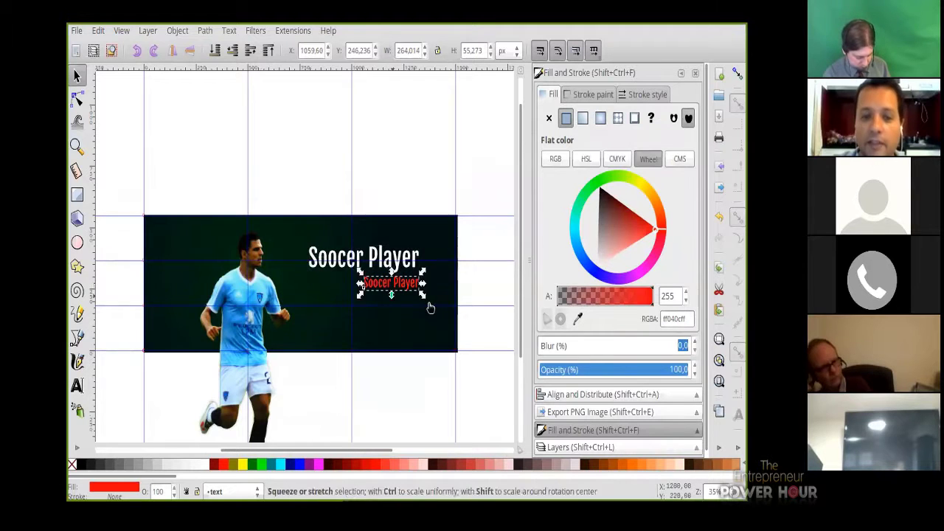
{"action": "left_click", "coordinate": [406, 170]}
{"action": "left_click", "coordinate": [406, 265]}
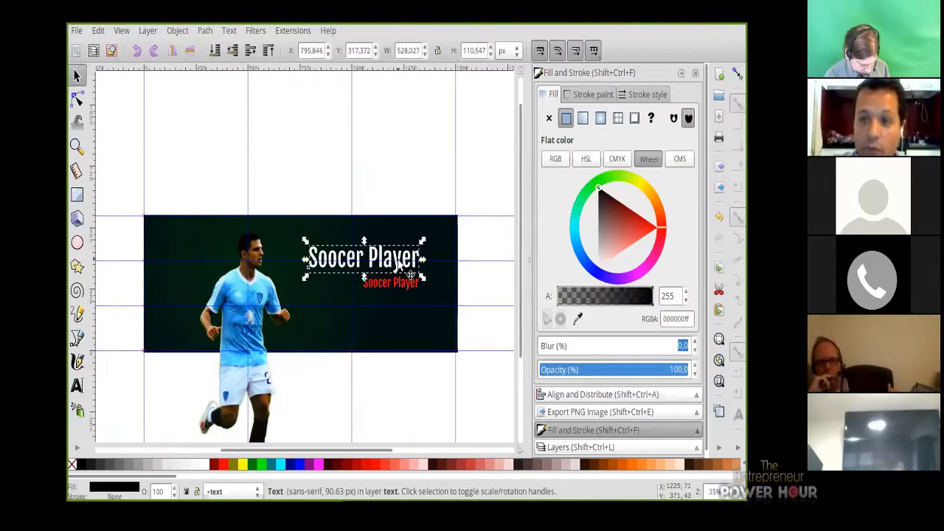
{"action": "left_click", "coordinate": [413, 170]}
{"action": "left_click_drag", "start_coordinate": [446, 182], "coordinate": [297, 308]}
{"action": "left_click", "coordinate": [411, 161]}
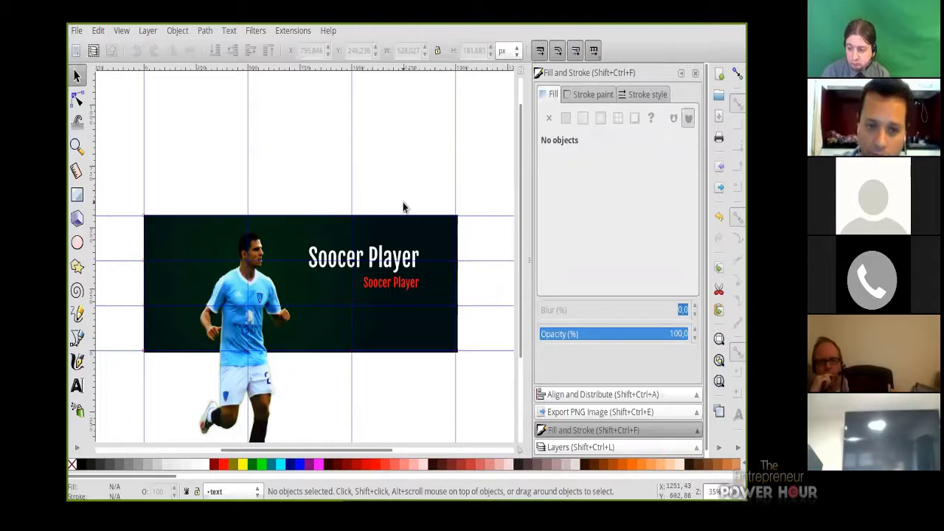
{"action": "left_click_drag", "start_coordinate": [385, 173], "coordinate": [386, 170]}
{"action": "scroll", "coordinate": [411, 152], "scroll_direction": "up", "scroll_amount": 1}
{"action": "scroll", "coordinate": [414, 153], "scroll_direction": "down", "scroll_amount": 1}
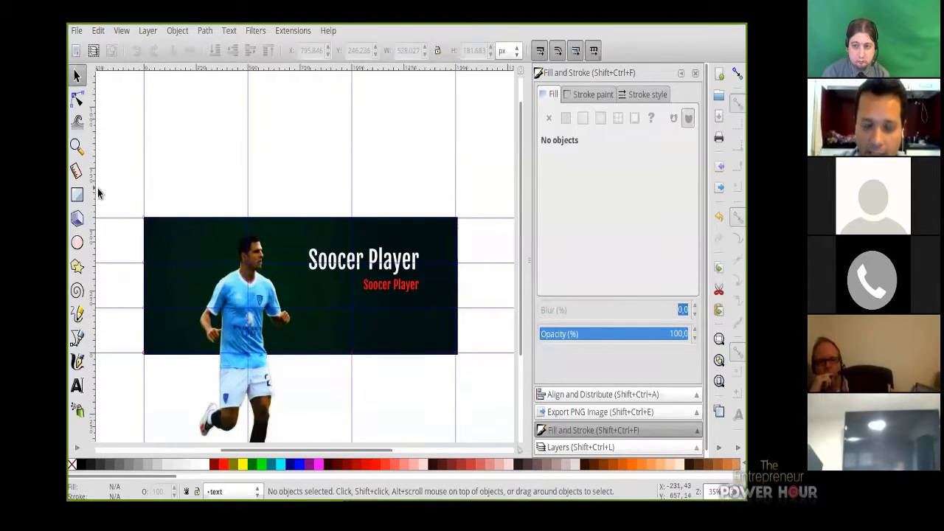
{"action": "left_click", "coordinate": [294, 30]}
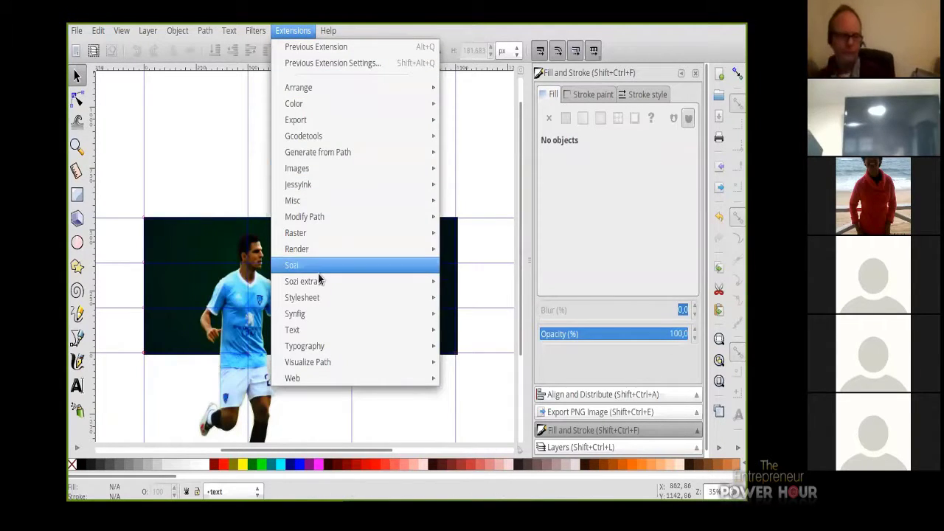
{"action": "mouse_move", "coordinate": [318, 249]}
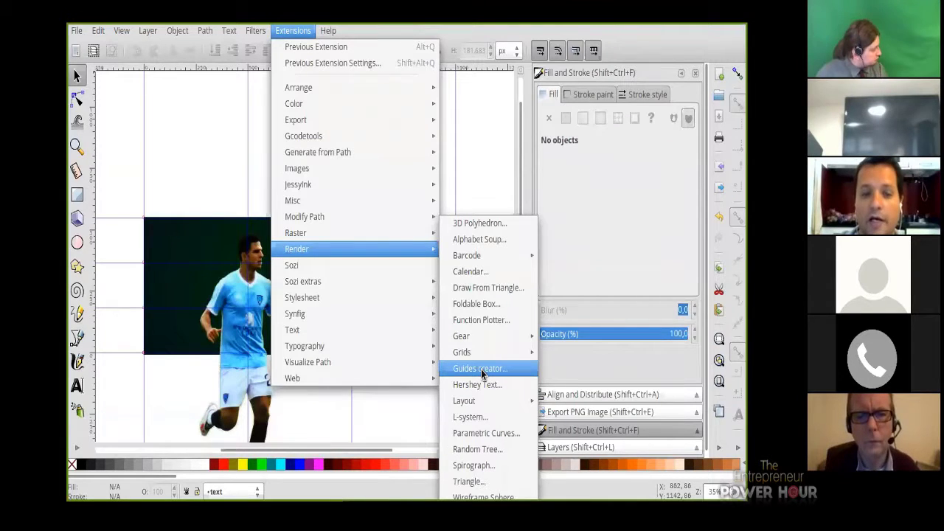
{"action": "left_click", "coordinate": [221, 137]}
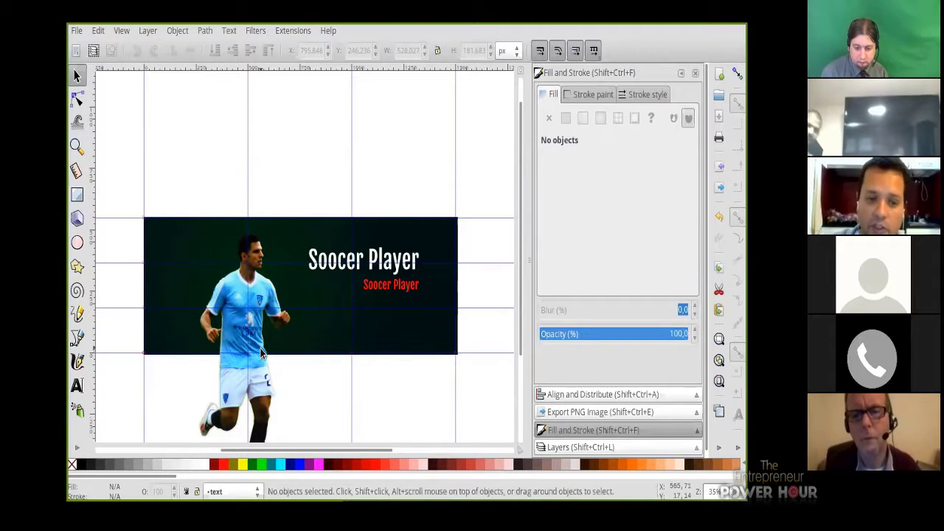
Maximize the Inkscape window, collapse the Fill and Stroke section, and select the red subtitle.
{"action": "left_click", "coordinate": [82, 34]}
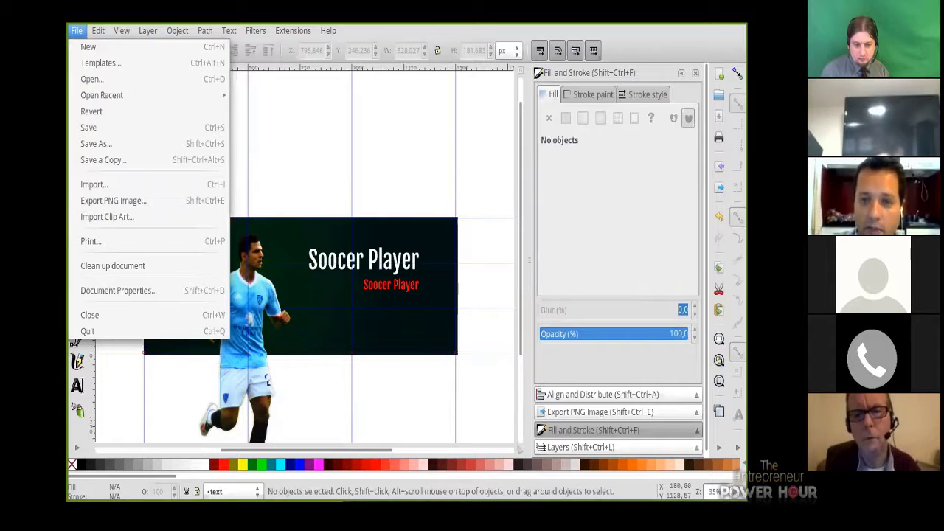
{"action": "key", "text": "Escape"}
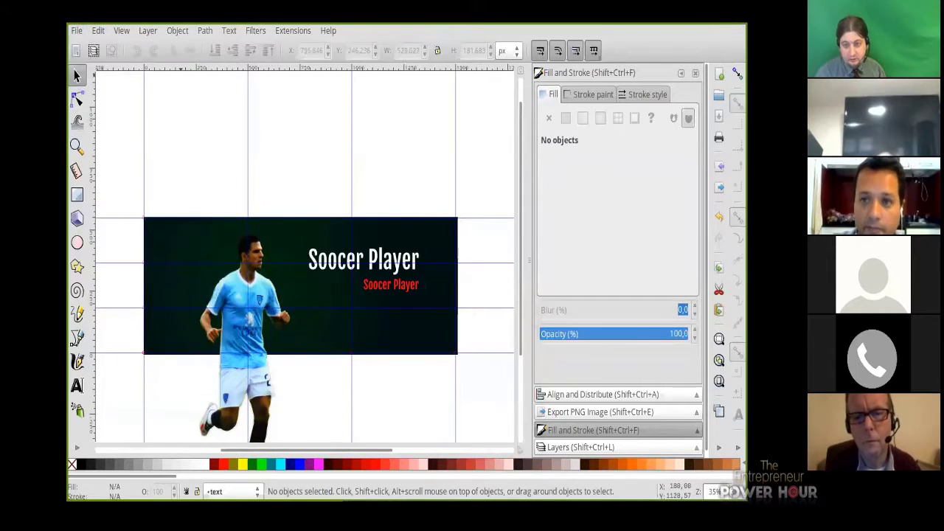
{"action": "key", "text": "super+Up"}
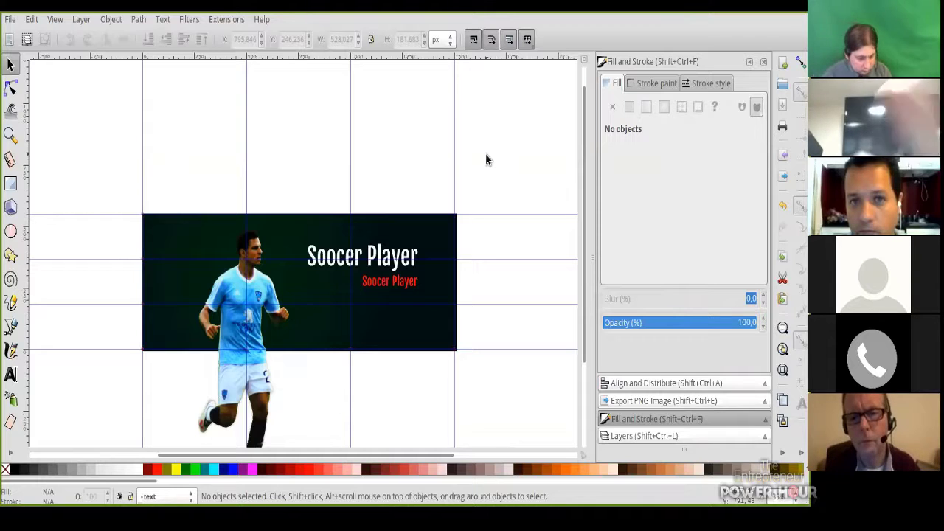
{"action": "left_click", "coordinate": [625, 418]}
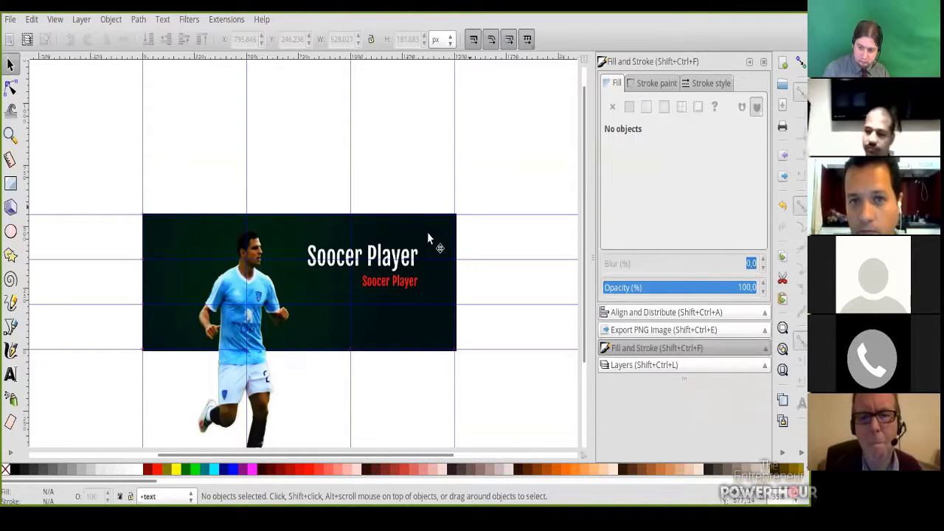
{"action": "left_click", "coordinate": [404, 280]}
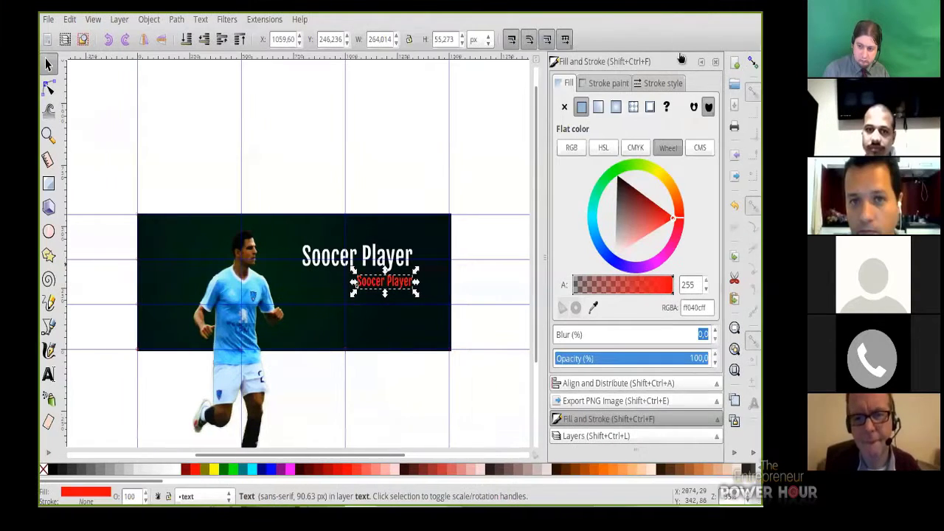
Duplicate the red subtitle and move the copy straight down below the original.
{"action": "left_click", "coordinate": [477, 188]}
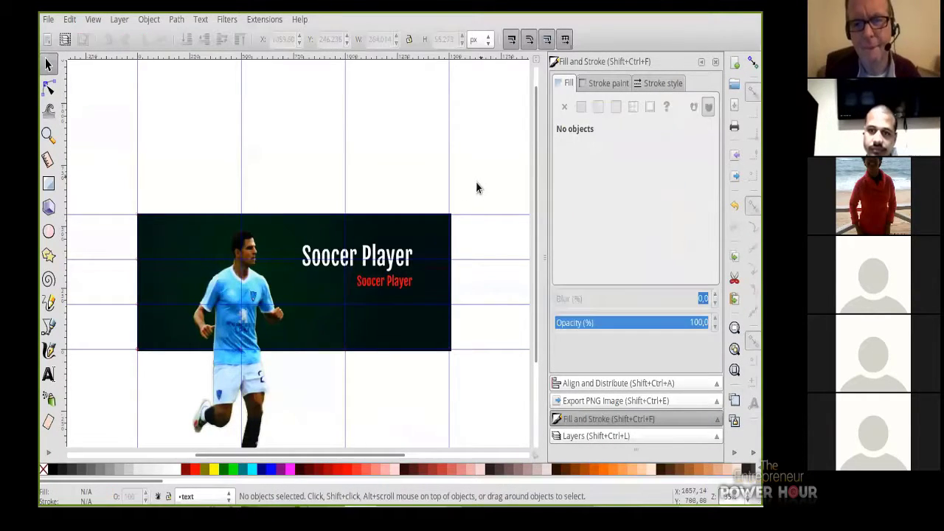
{"action": "left_click", "coordinate": [409, 283]}
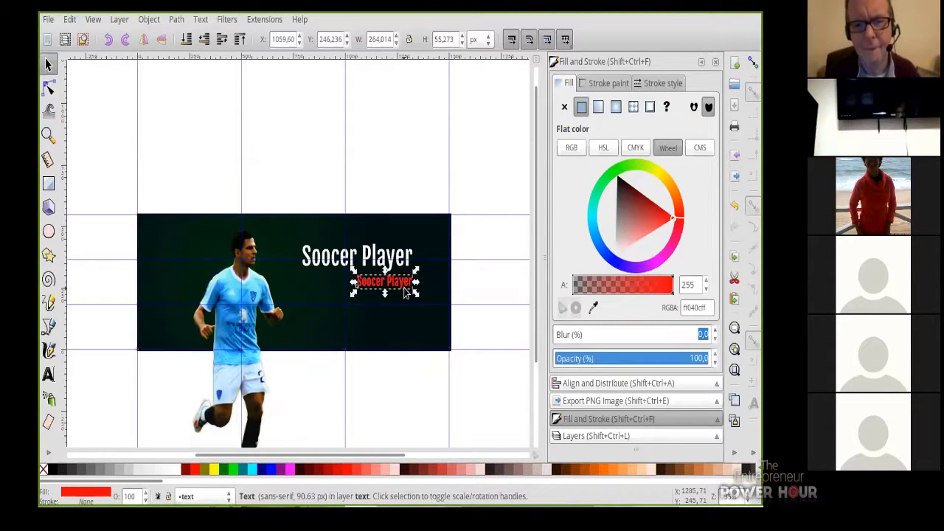
{"action": "key", "text": "ctrl+d"}
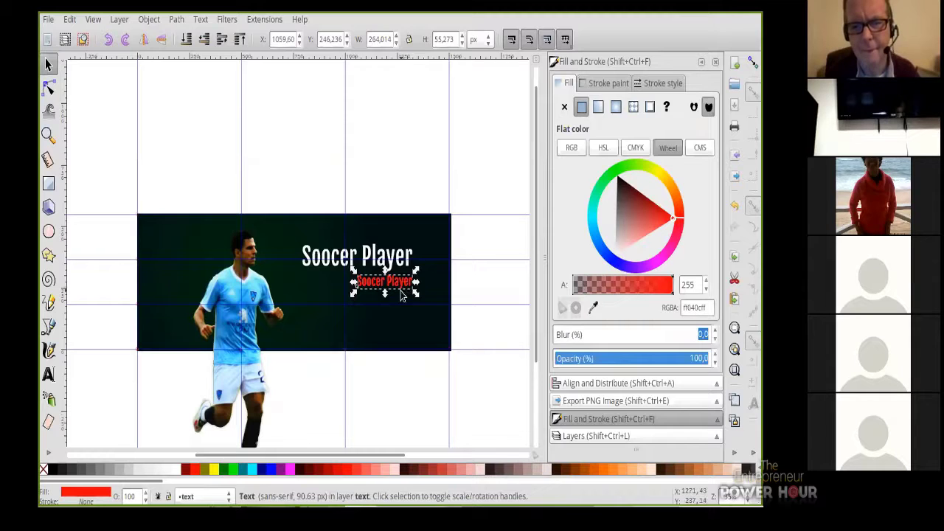
{"action": "mouse_move", "coordinate": [404, 291]}
{"action": "left_mouse_down"}
{"action": "mouse_move", "coordinate": [411, 320]}
{"action": "mouse_move", "coordinate": [402, 305]}
{"action": "left_mouse_up"}
{"action": "key", "text": "Delete"}
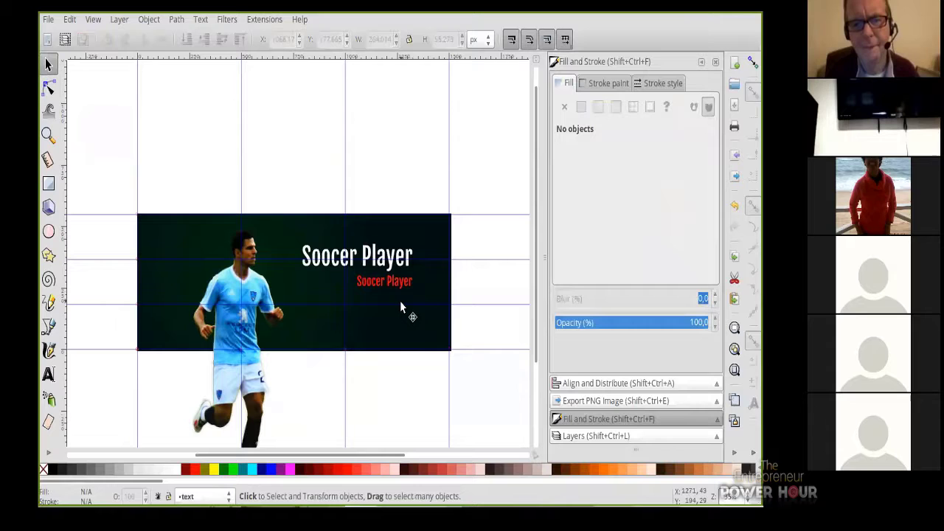
{"action": "left_click", "coordinate": [391, 284]}
{"action": "key", "text": "ctrl"}
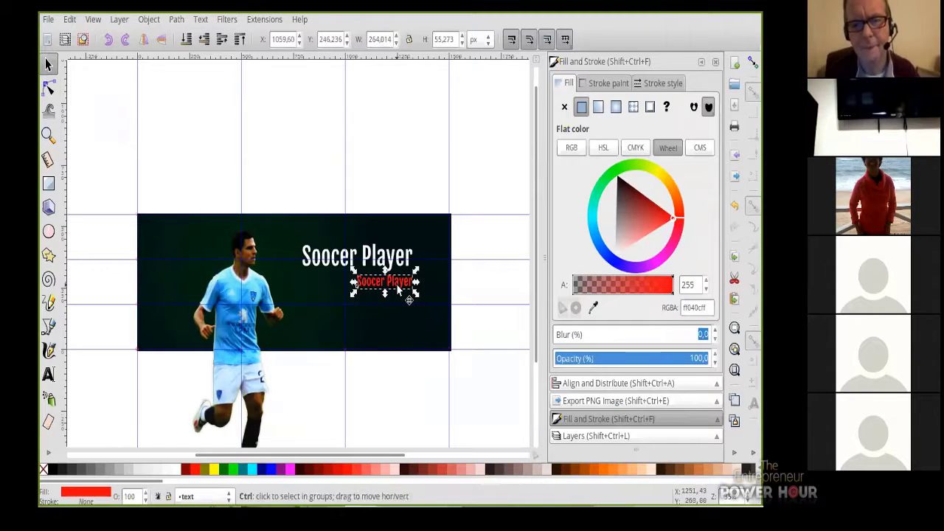
{"action": "key", "text": "ctrl+d"}
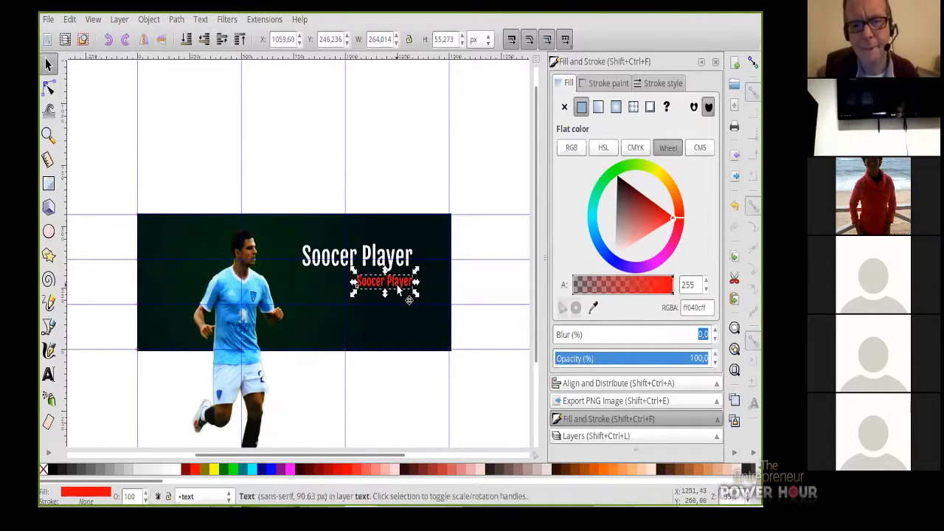
{"action": "left_click_drag", "start_coordinate": [398, 290], "coordinate": [401, 330]}
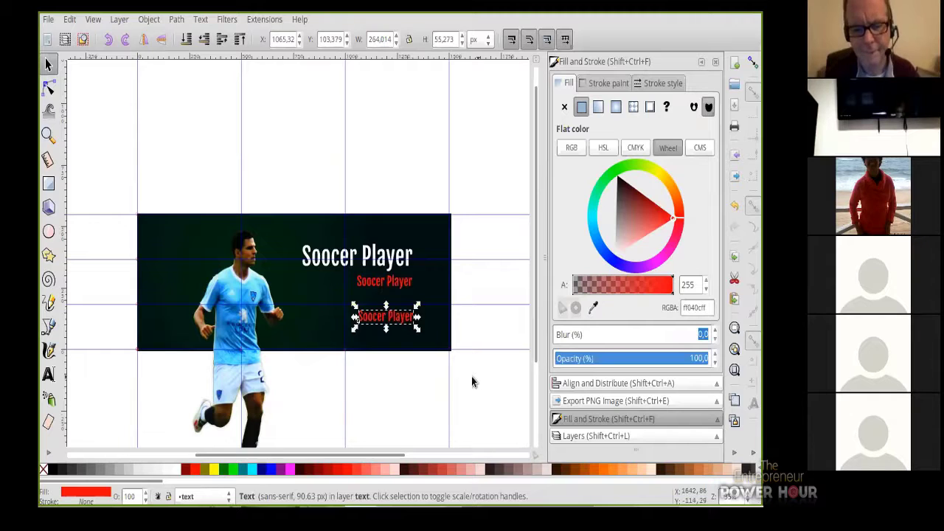
Use the Dropper to fill the copy with the dark background colour 011111ff.
{"action": "left_click", "coordinate": [49, 452]}
{"action": "left_click", "coordinate": [90, 440]}
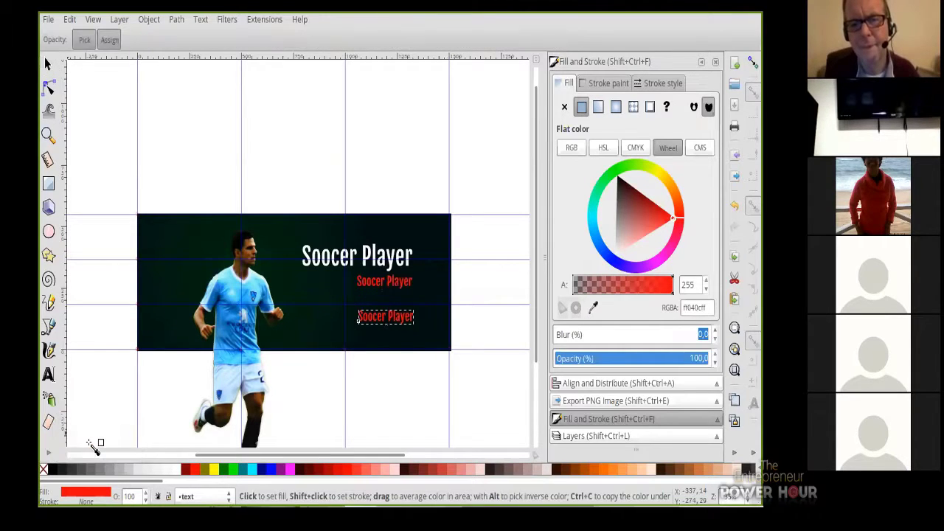
{"action": "left_click", "coordinate": [48, 452]}
{"action": "key", "text": "s"}
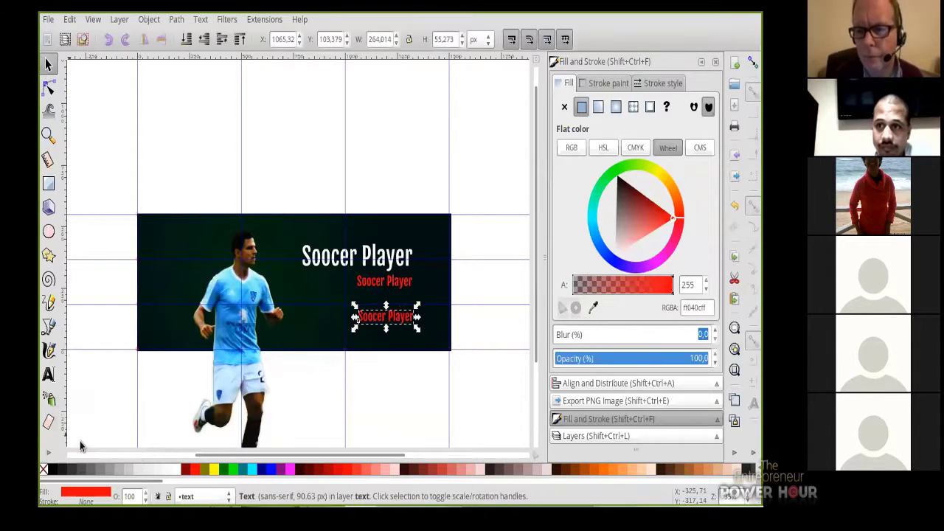
{"action": "left_click", "coordinate": [48, 452]}
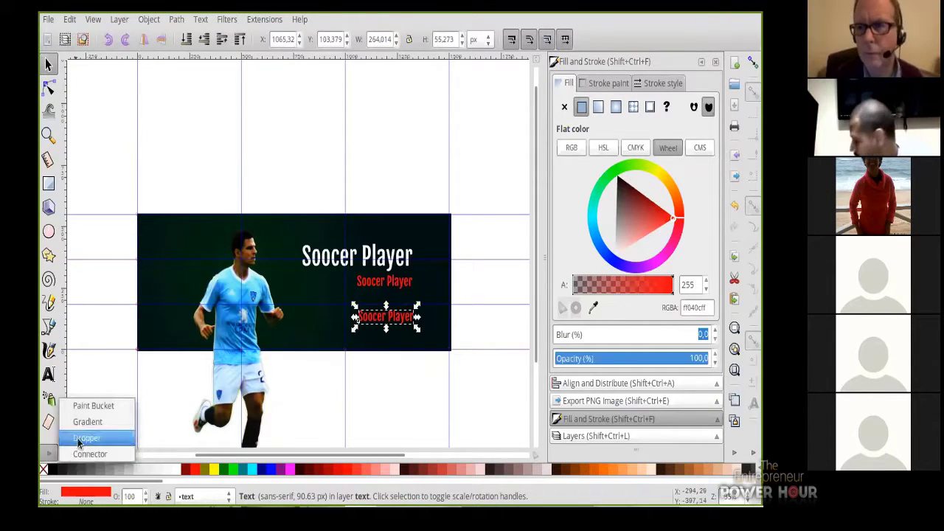
{"action": "left_click", "coordinate": [79, 436]}
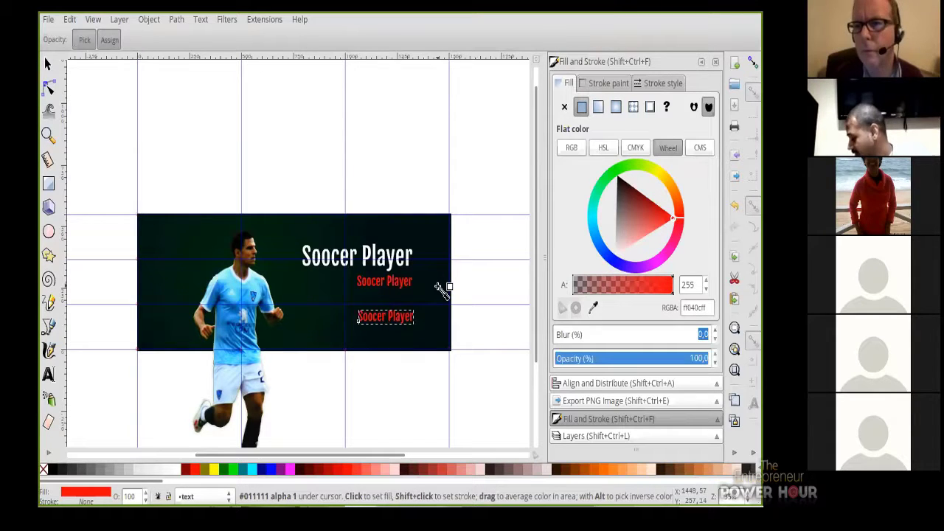
{"action": "left_click", "coordinate": [440, 288]}
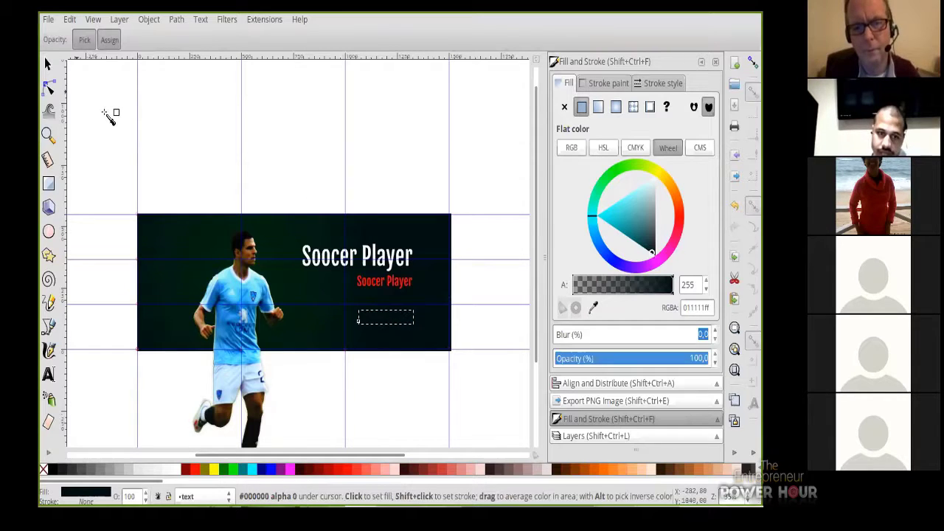
Switch back to the Selector tool.
{"action": "left_click", "coordinate": [49, 65]}
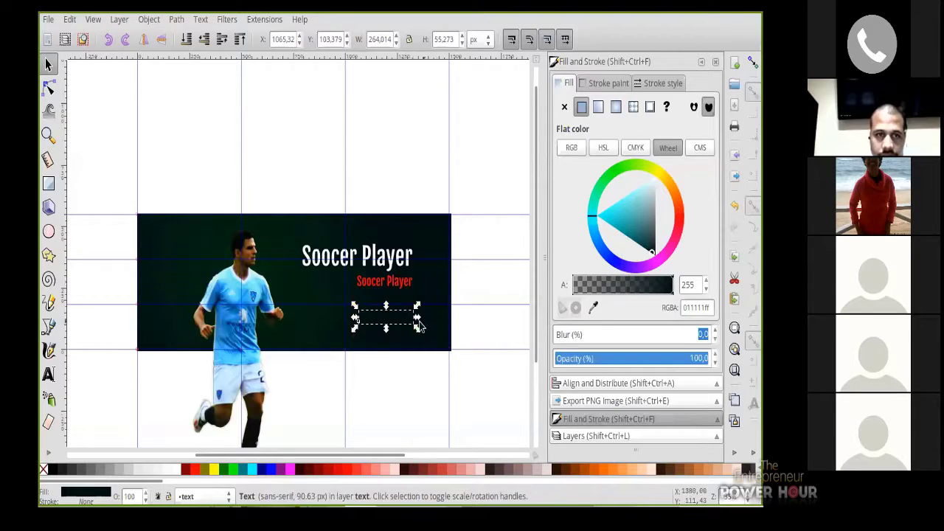
Drag the dark subtitle copy down and right toward the banner's bottom-right corner.
{"action": "left_click_drag", "start_coordinate": [389, 328], "coordinate": [435, 339]}
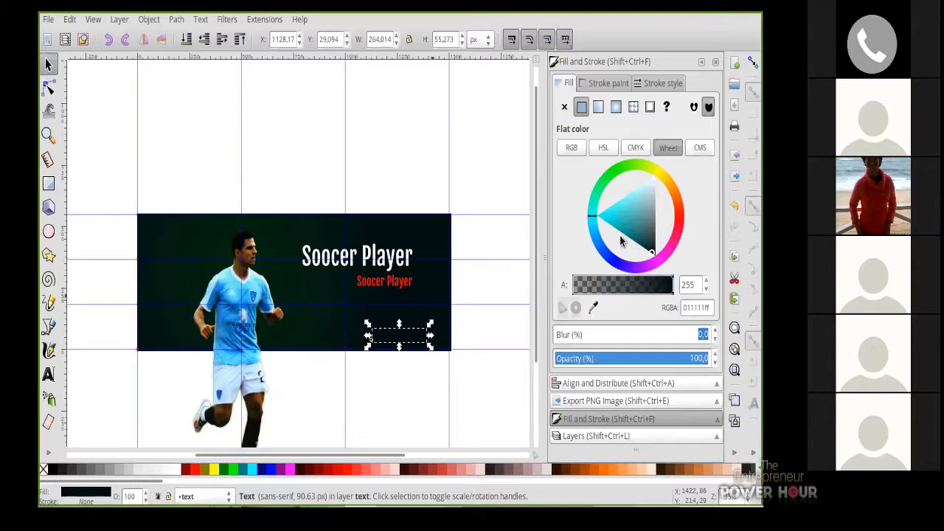
Lighten the subtitle copy's fill to grey-teal 264646ff in the wheel's triangle.
{"action": "left_click", "coordinate": [647, 230]}
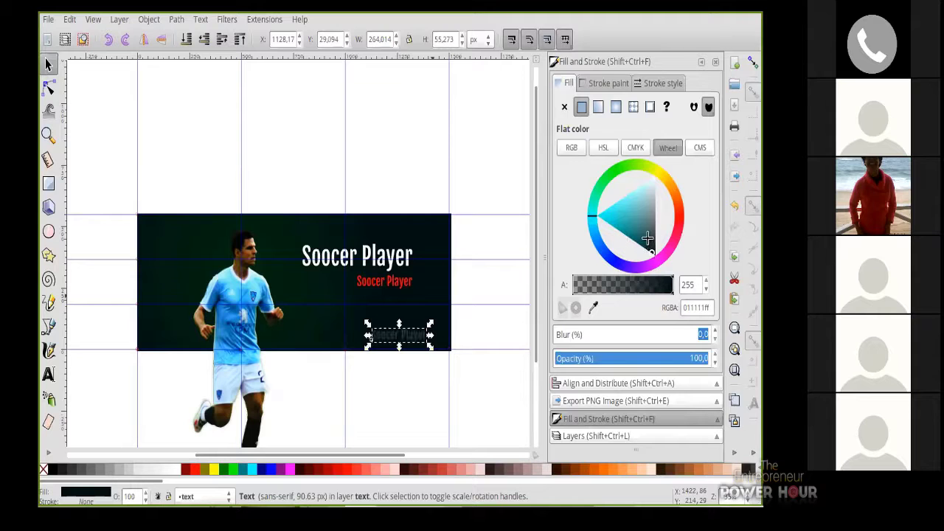
Sweep the copy's fill through teal shades on the wheel, then nudge it slightly up-left.
{"action": "mouse_move", "coordinate": [645, 217]}
{"action": "left_mouse_down"}
{"action": "mouse_move", "coordinate": [620, 228]}
{"action": "mouse_move", "coordinate": [641, 212]}
{"action": "mouse_move", "coordinate": [623, 223]}
{"action": "mouse_move", "coordinate": [640, 213]}
{"action": "mouse_move", "coordinate": [637, 222]}
{"action": "mouse_move", "coordinate": [615, 221]}
{"action": "mouse_move", "coordinate": [648, 218]}
{"action": "mouse_move", "coordinate": [627, 228]}
{"action": "mouse_move", "coordinate": [606, 219]}
{"action": "mouse_move", "coordinate": [649, 189]}
{"action": "mouse_move", "coordinate": [651, 246]}
{"action": "mouse_move", "coordinate": [611, 216]}
{"action": "mouse_move", "coordinate": [641, 206]}
{"action": "mouse_move", "coordinate": [617, 231]}
{"action": "mouse_move", "coordinate": [638, 191]}
{"action": "mouse_move", "coordinate": [645, 215]}
{"action": "mouse_move", "coordinate": [622, 203]}
{"action": "mouse_move", "coordinate": [626, 226]}
{"action": "mouse_move", "coordinate": [649, 205]}
{"action": "mouse_move", "coordinate": [647, 229]}
{"action": "mouse_move", "coordinate": [616, 207]}
{"action": "mouse_move", "coordinate": [654, 205]}
{"action": "mouse_move", "coordinate": [628, 241]}
{"action": "mouse_move", "coordinate": [648, 215]}
{"action": "mouse_move", "coordinate": [636, 238]}
{"action": "mouse_move", "coordinate": [615, 207]}
{"action": "mouse_move", "coordinate": [652, 204]}
{"action": "mouse_move", "coordinate": [618, 211]}
{"action": "mouse_move", "coordinate": [650, 204]}
{"action": "mouse_move", "coordinate": [622, 203]}
{"action": "mouse_move", "coordinate": [649, 250]}
{"action": "left_mouse_up"}
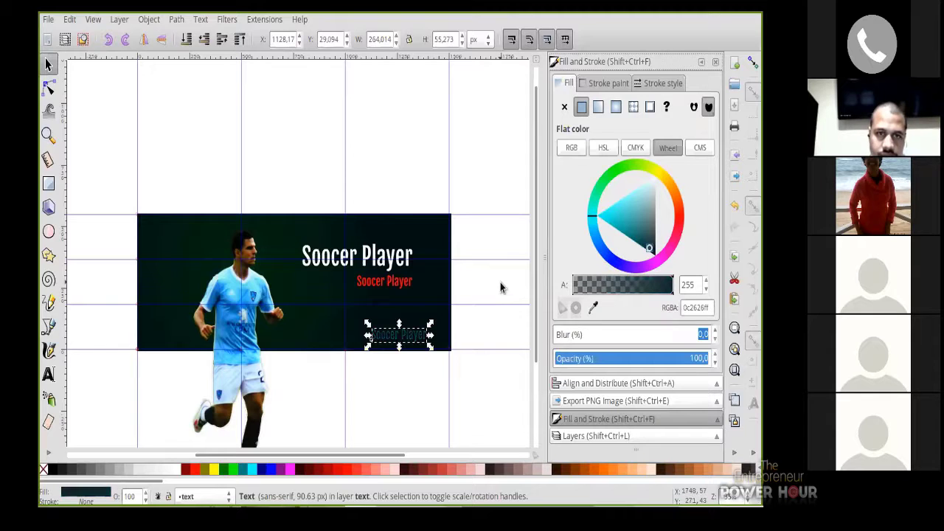
{"action": "left_click_drag", "start_coordinate": [418, 340], "coordinate": [413, 336]}
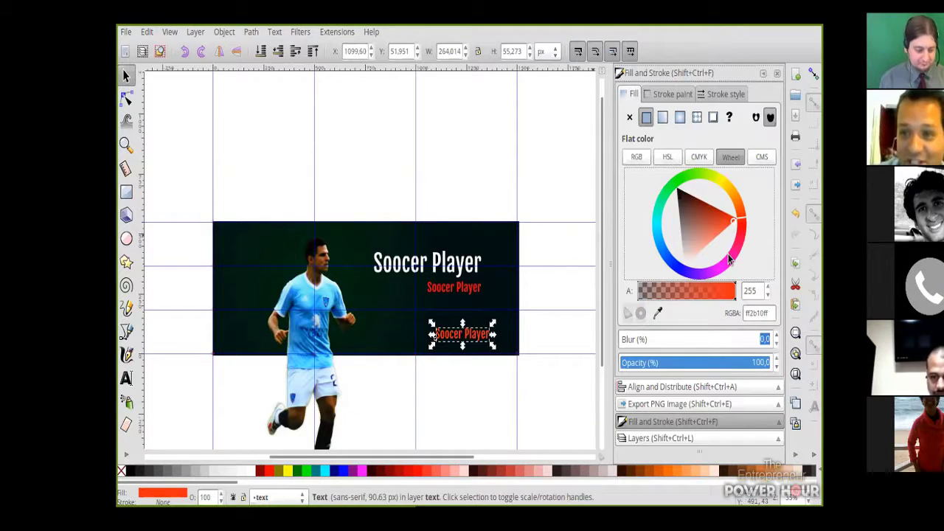
Sweep the copy's hue through orange and red, then undo back to near-black 011111ff.
{"action": "left_click", "coordinate": [737, 202]}
{"action": "mouse_move", "coordinate": [742, 219]}
{"action": "left_mouse_down"}
{"action": "mouse_move", "coordinate": [739, 242]}
{"action": "mouse_move", "coordinate": [740, 208]}
{"action": "mouse_move", "coordinate": [739, 242]}
{"action": "mouse_move", "coordinate": [742, 228]}
{"action": "left_mouse_up"}
{"action": "mouse_move", "coordinate": [732, 196]}
{"action": "left_mouse_down"}
{"action": "mouse_move", "coordinate": [738, 241]}
{"action": "mouse_move", "coordinate": [733, 212]}
{"action": "left_mouse_up"}
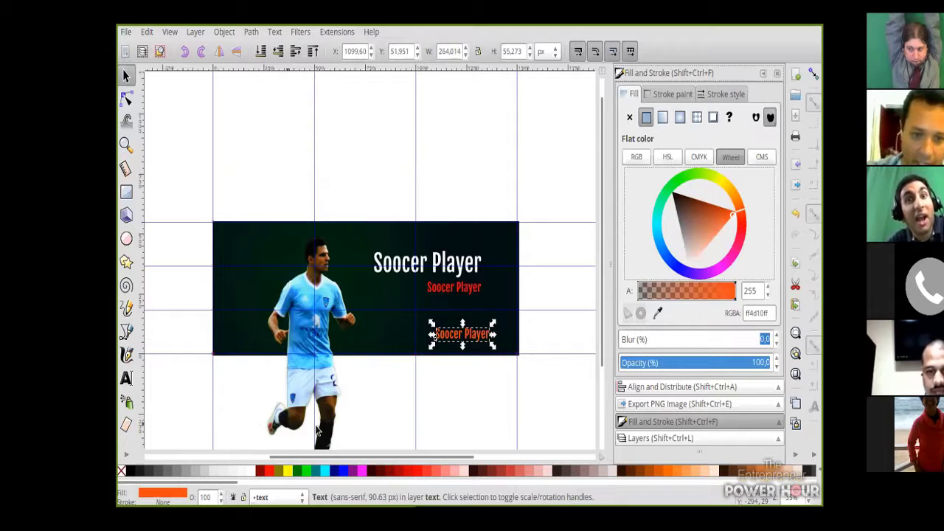
{"action": "key", "text": "ctrl+z"}
{"action": "key", "text": "ctrl+z"}
{"action": "key", "text": "ctrl+z"}
{"action": "key", "text": "ctrl+z"}
{"action": "key", "text": "ctrl+z"}
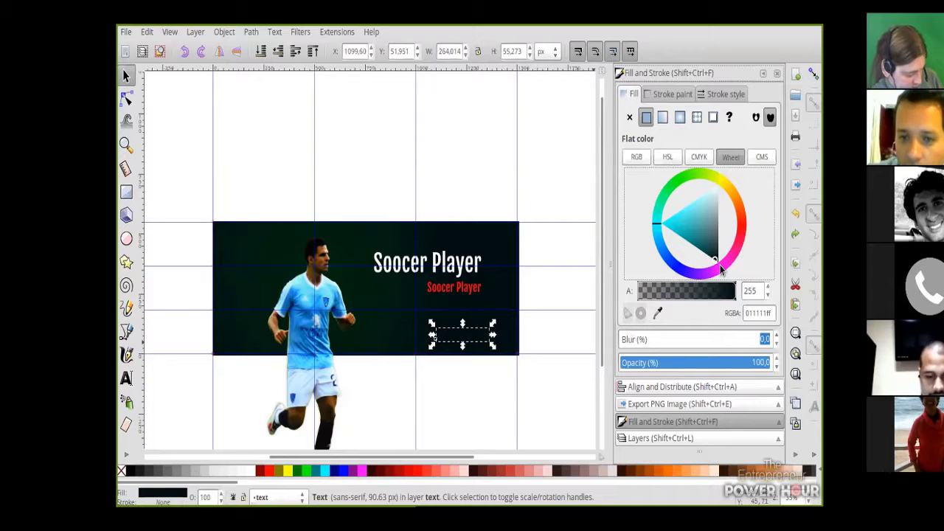
{"action": "left_click", "coordinate": [720, 269]}
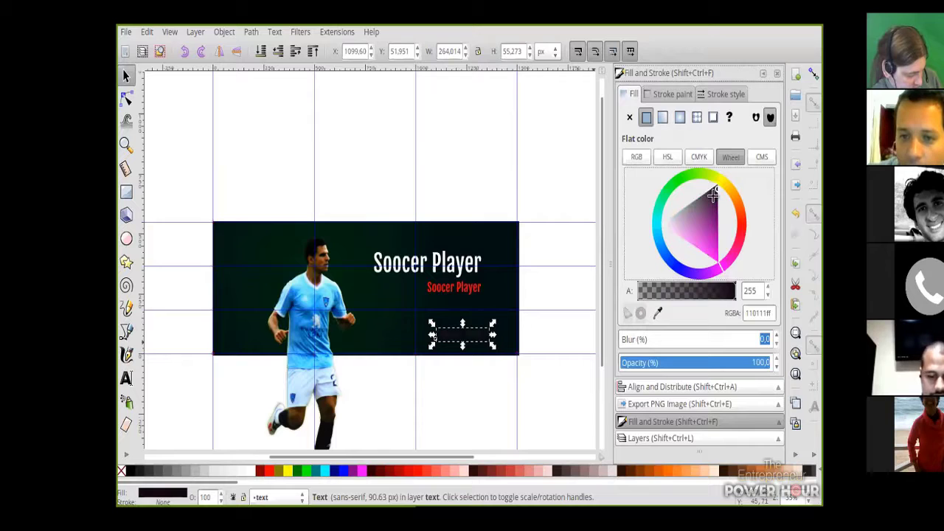
{"action": "left_click_drag", "start_coordinate": [714, 201], "coordinate": [715, 256]}
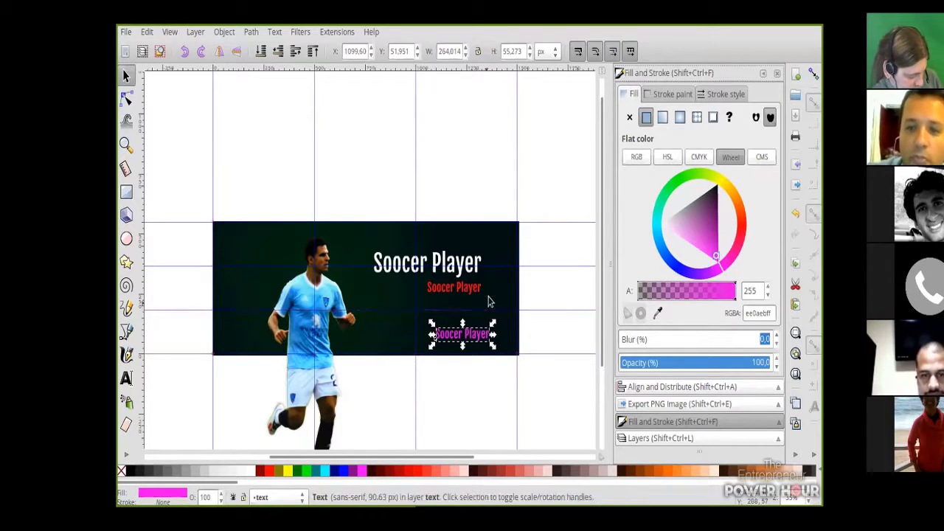
{"action": "left_click", "coordinate": [717, 182]}
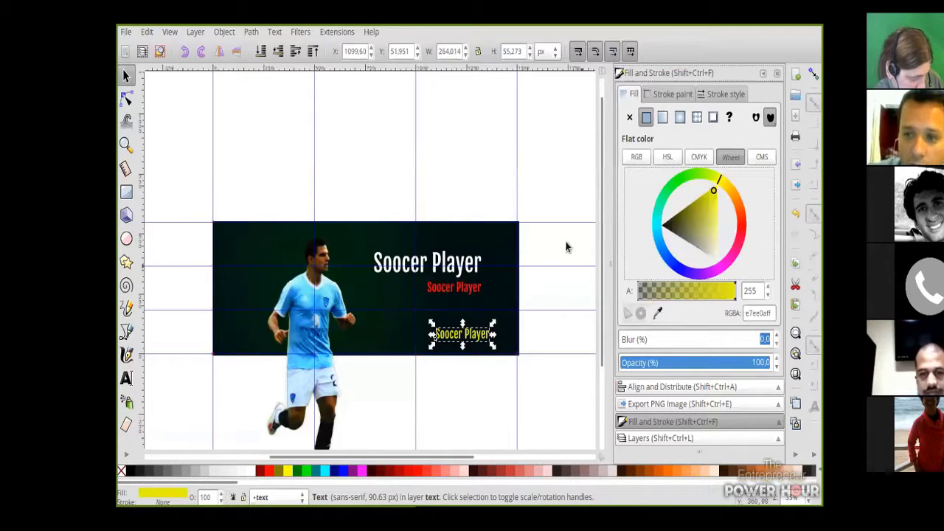
{"action": "left_click_drag", "start_coordinate": [665, 229], "coordinate": [629, 222]}
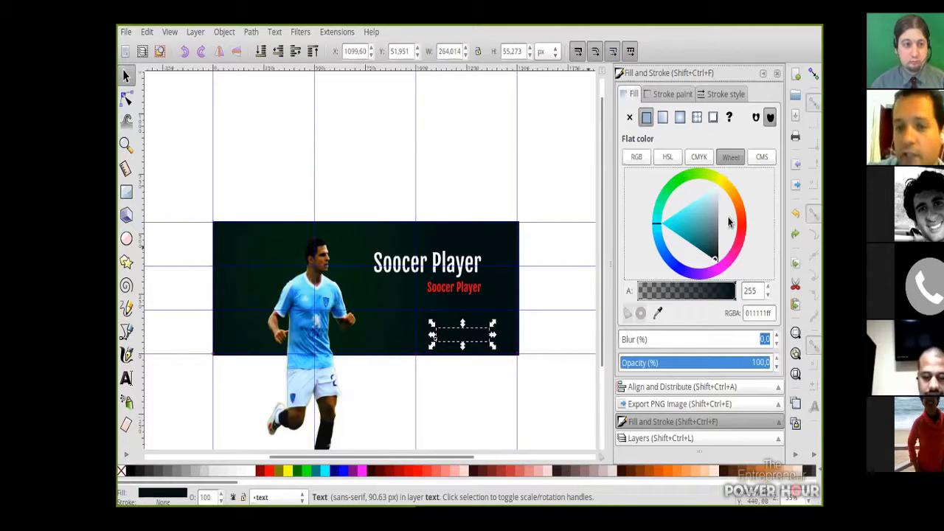
{"action": "left_click_drag", "start_coordinate": [559, 317], "coordinate": [428, 359]}
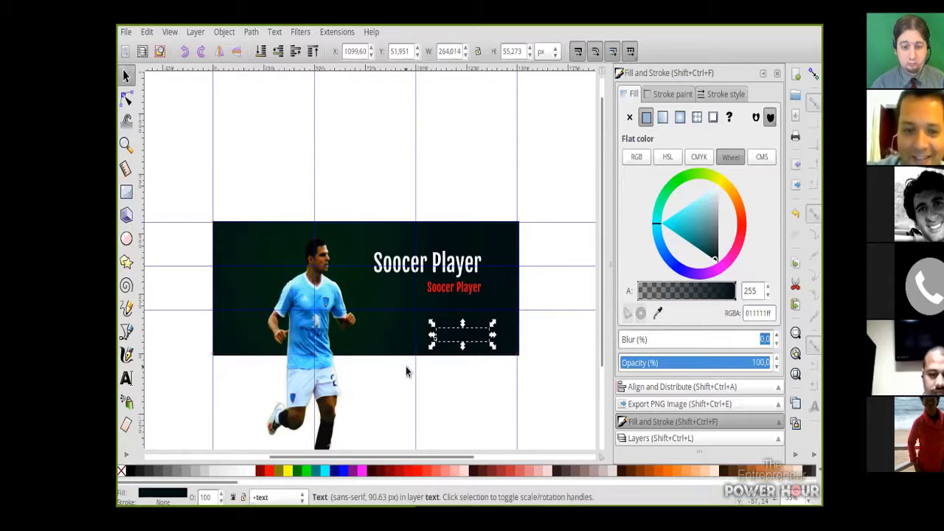
{"action": "left_click", "coordinate": [544, 331]}
{"action": "left_click", "coordinate": [480, 331]}
{"action": "key", "text": "Escape"}
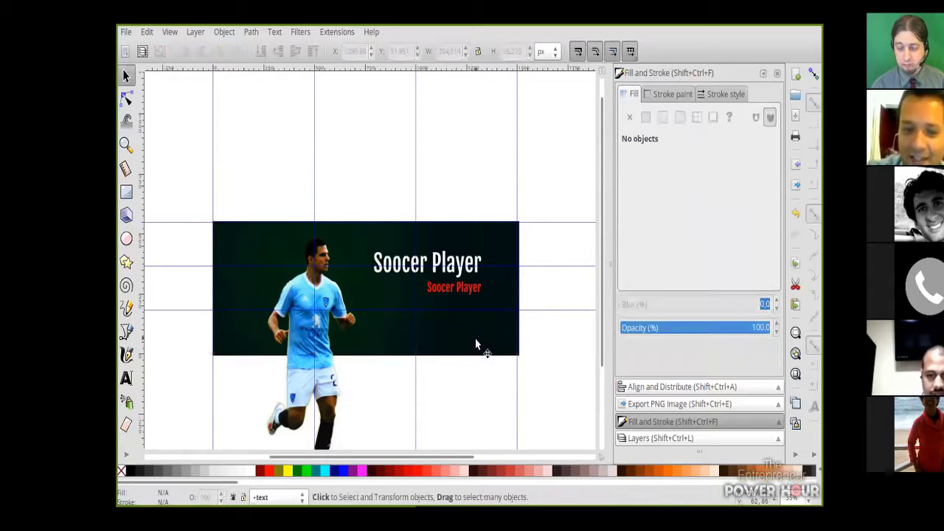
{"action": "left_click", "coordinate": [451, 333]}
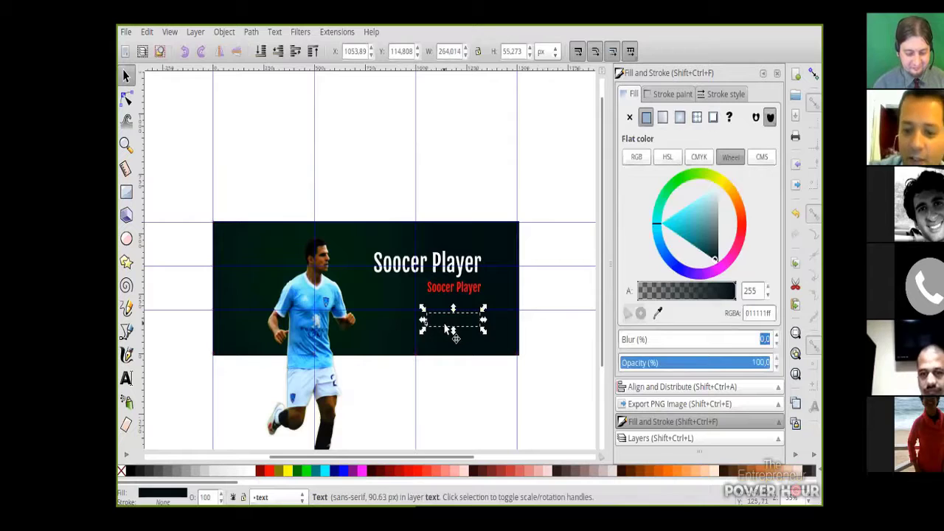
{"action": "key", "text": "Escape"}
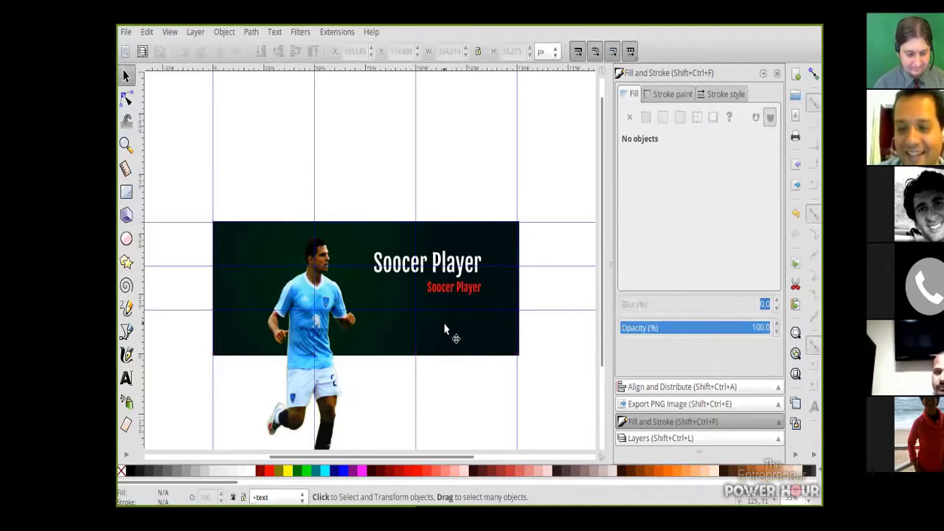